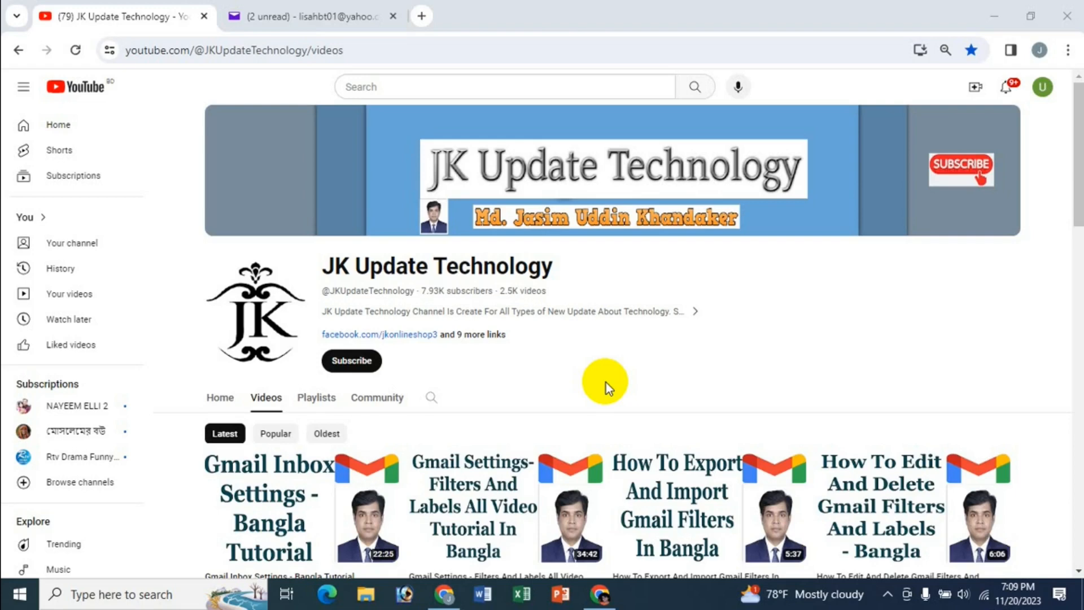
- Open Gmail in a new browser tab and bring up its Accounts and Import settings
{"action": "left_click", "coordinate": [424, 14]}
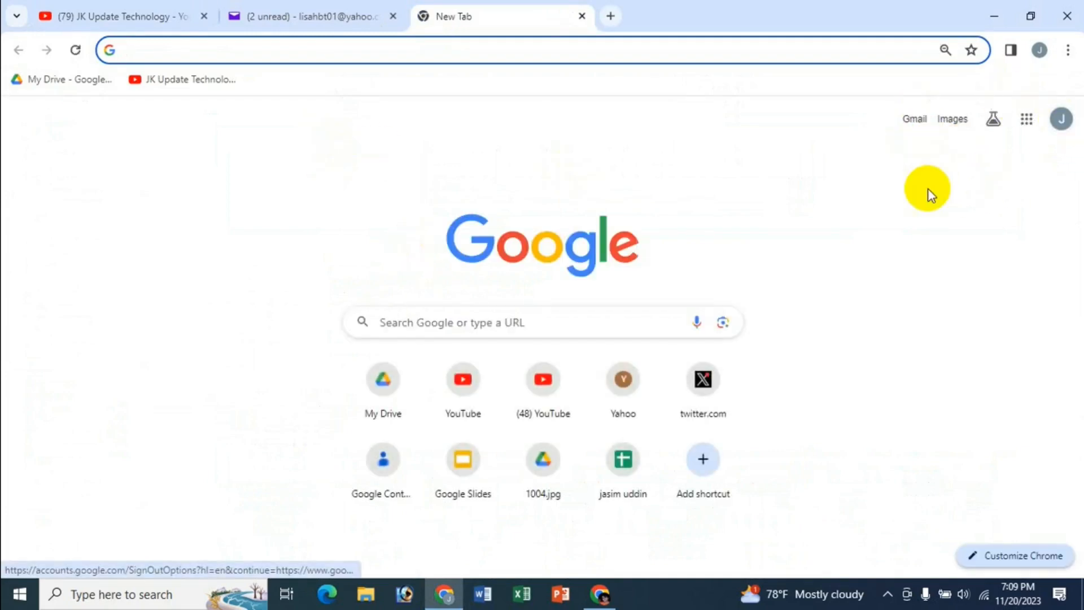
{"action": "left_click", "coordinate": [1027, 120]}
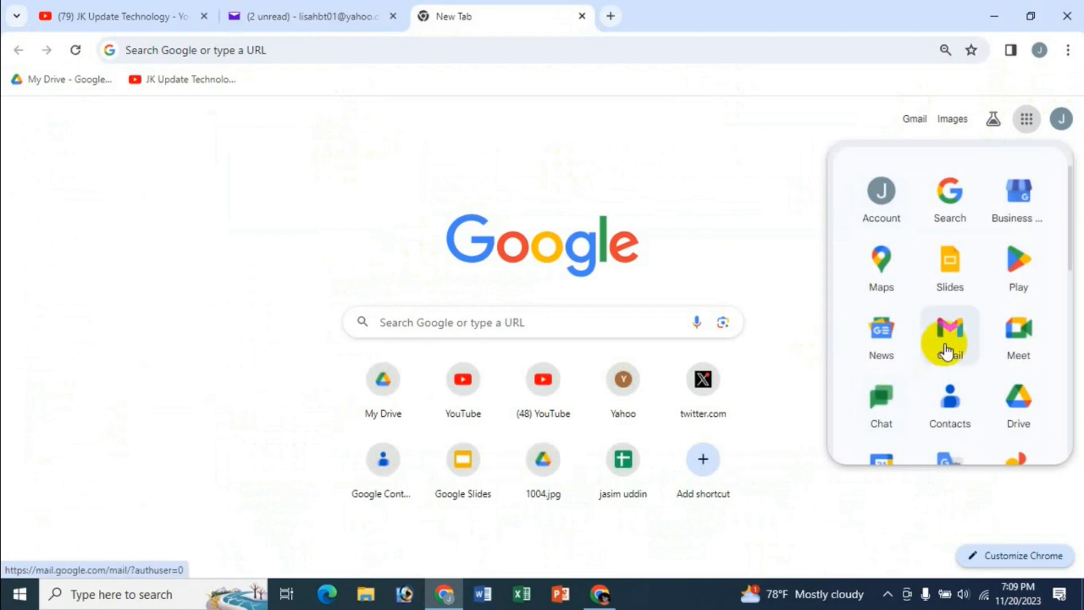
{"action": "left_click", "coordinate": [912, 120]}
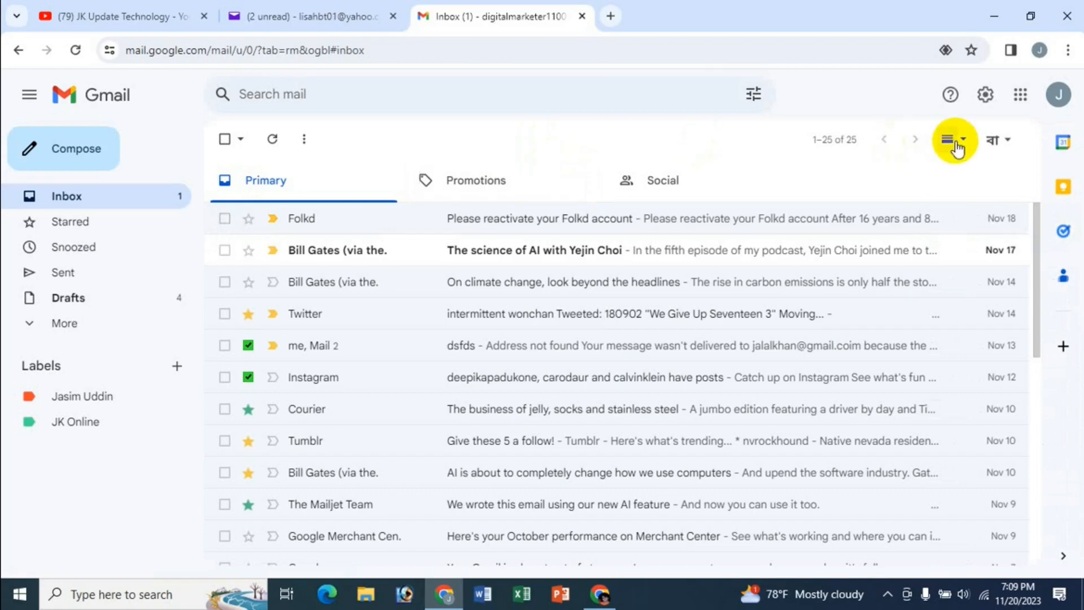
{"action": "left_click", "coordinate": [989, 101]}
{"action": "left_click", "coordinate": [898, 180]}
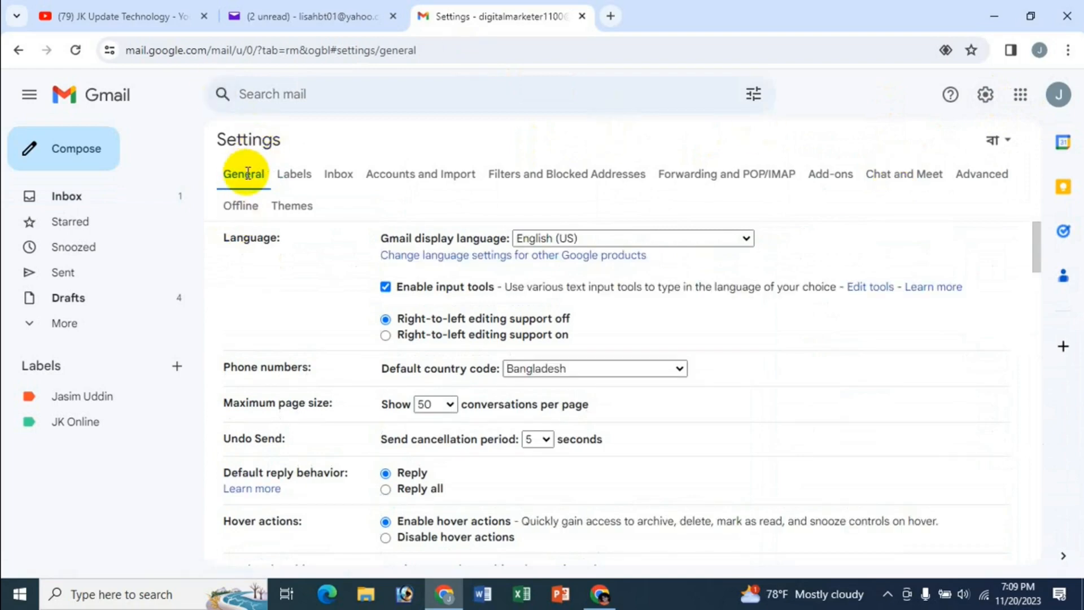
{"action": "left_click", "coordinate": [412, 174]}
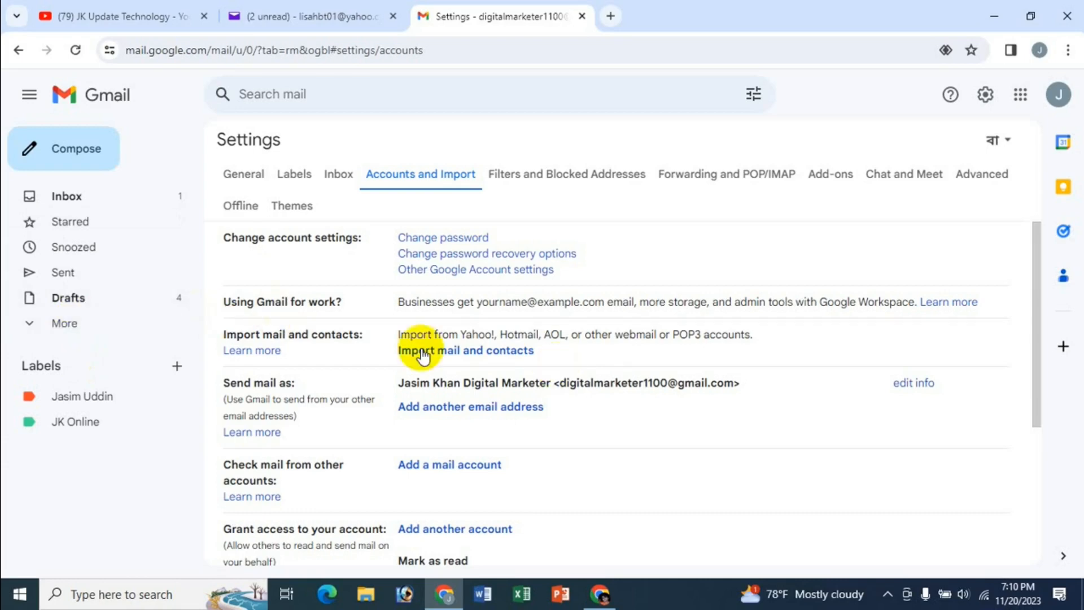
- Copy the account's e-mail address from the profile details in the already open Yahoo Mail
{"action": "left_click", "coordinate": [307, 18]}
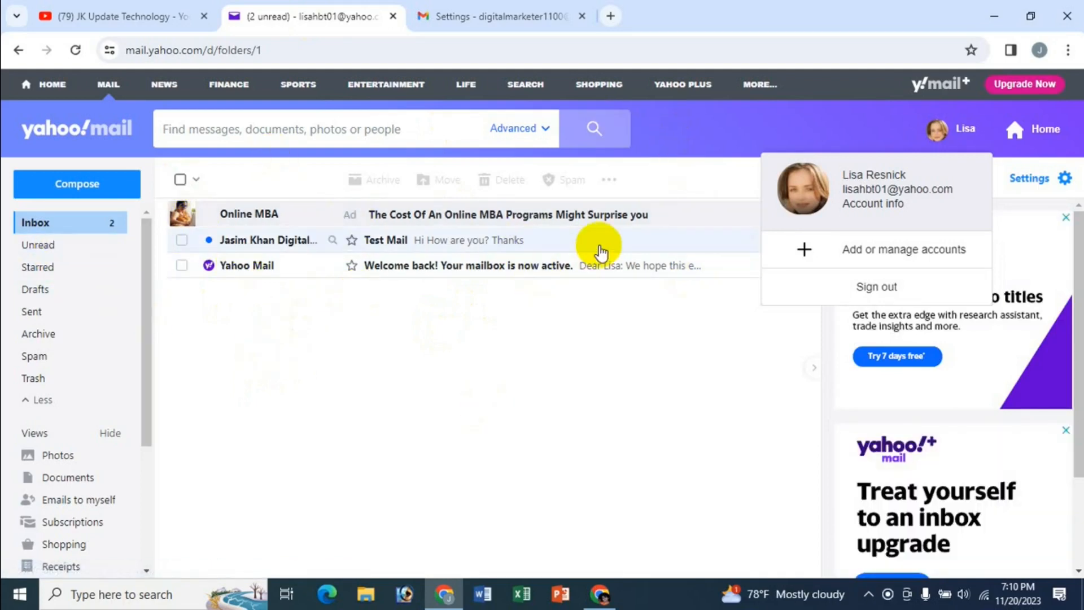
{"action": "left_click", "coordinate": [505, 22]}
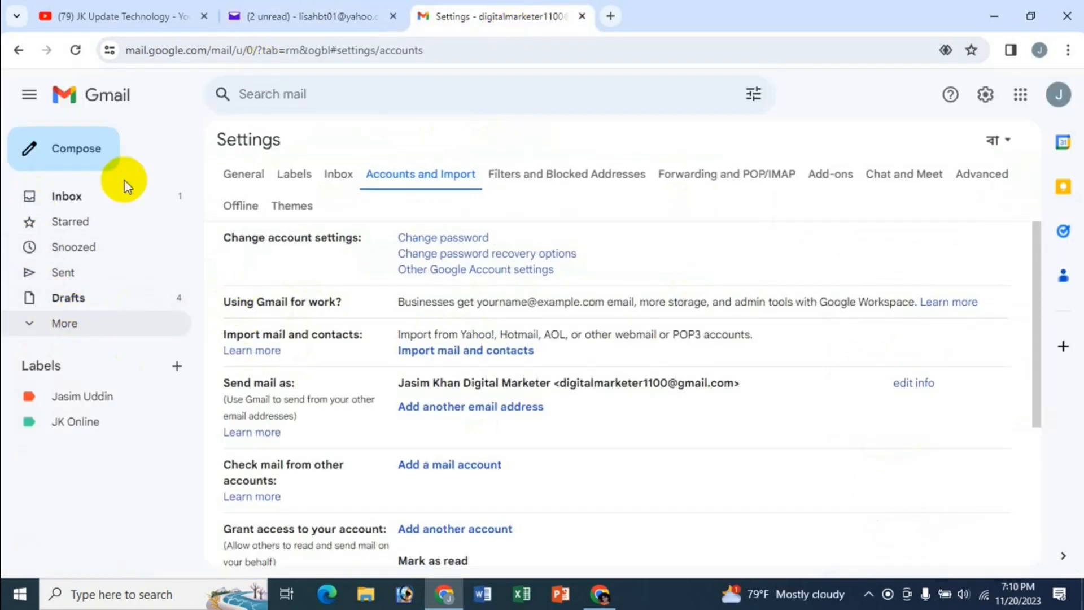
{"action": "left_click", "coordinate": [314, 16]}
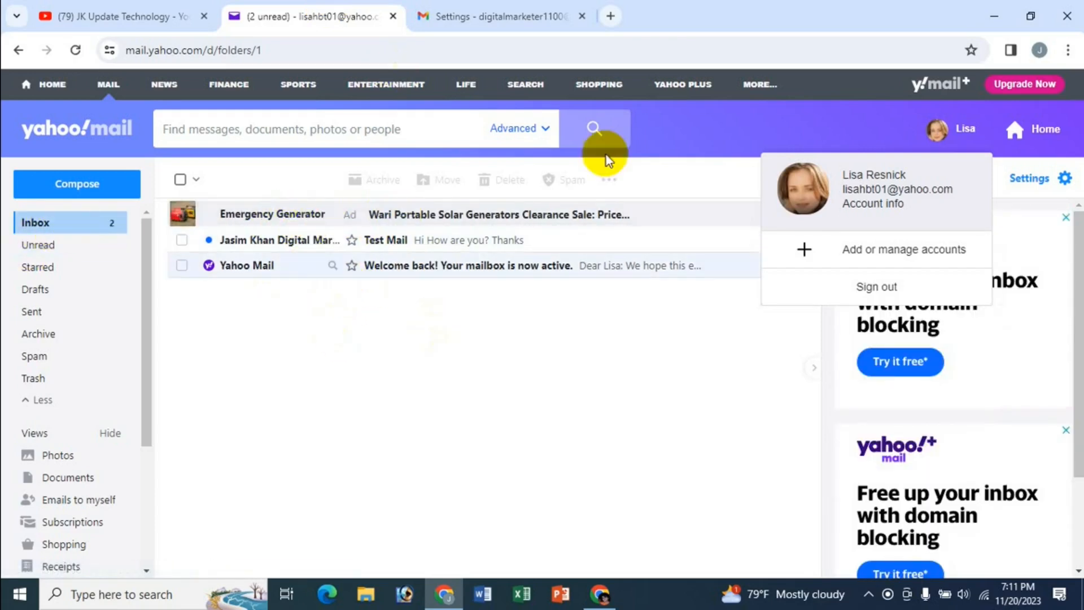
{"action": "left_click", "coordinate": [967, 133]}
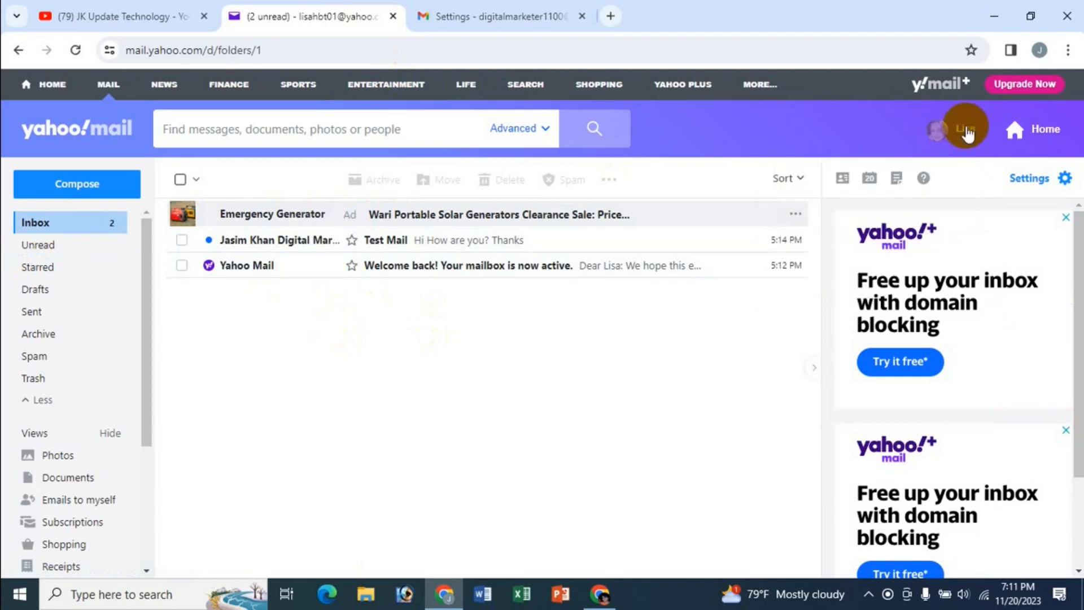
{"action": "left_click", "coordinate": [953, 134]}
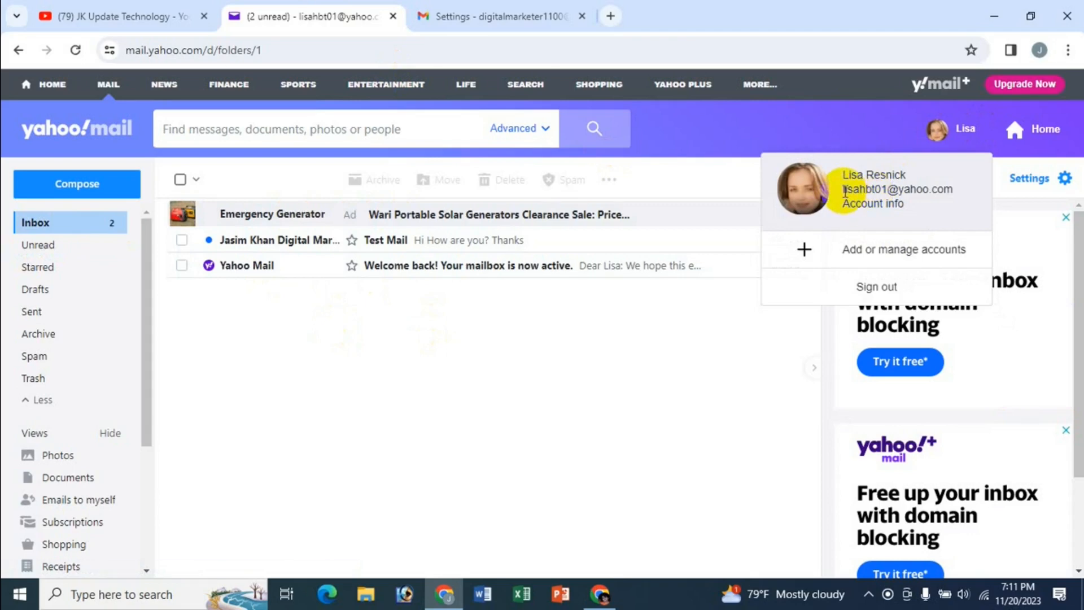
{"action": "left_click_drag", "start_coordinate": [844, 190], "coordinate": [1008, 226]}
{"action": "key", "text": "ctrl+c"}
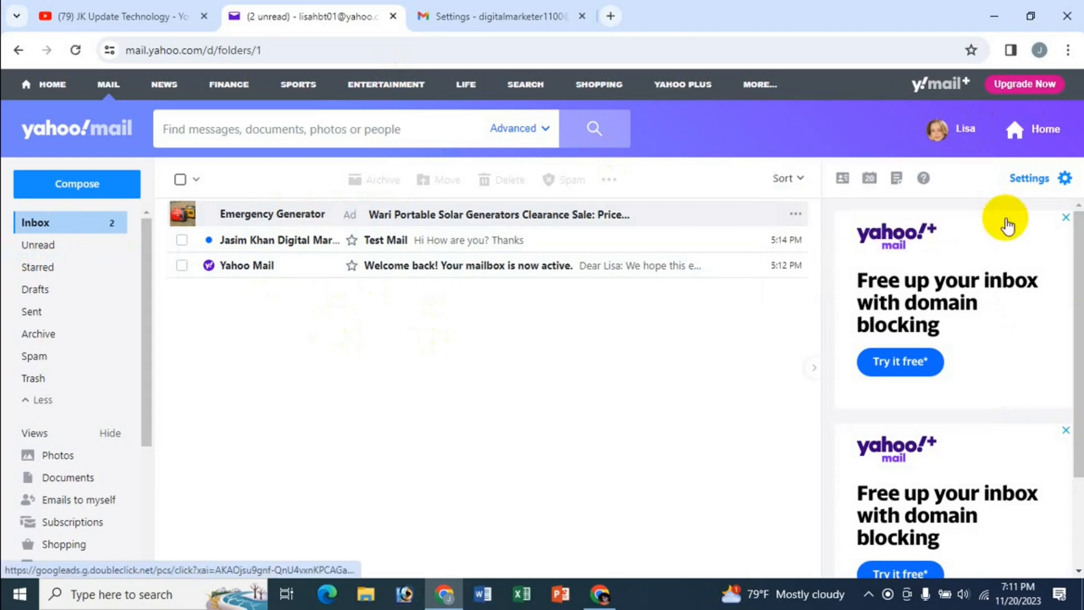
{"action": "left_click", "coordinate": [940, 130]}
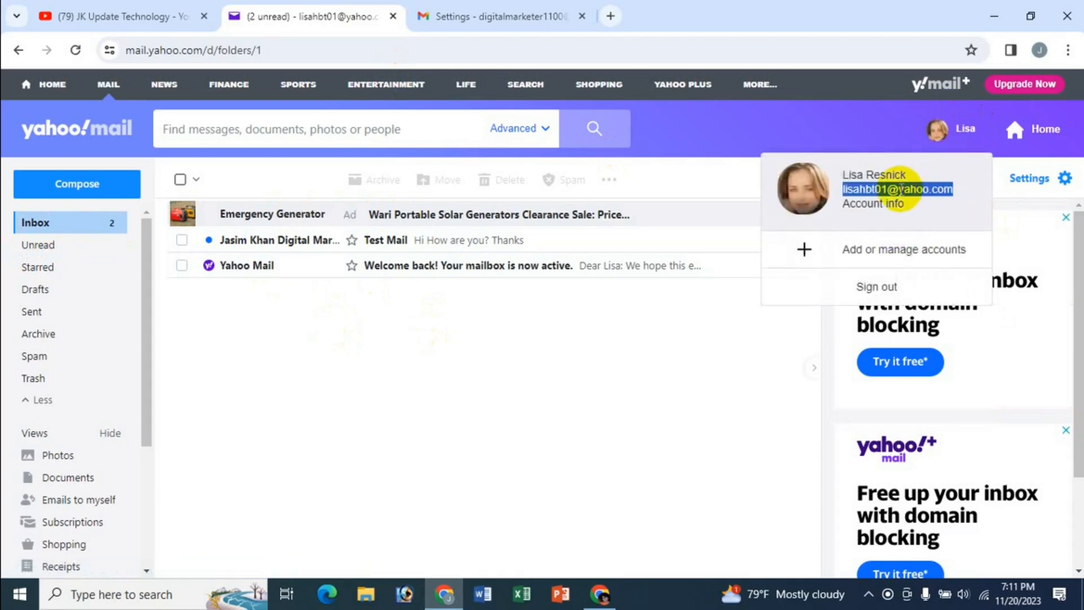
- Try to import mail and contacts into Gmail from the copied Yahoo address, and delete the unstarted import
{"action": "left_click", "coordinate": [531, 17]}
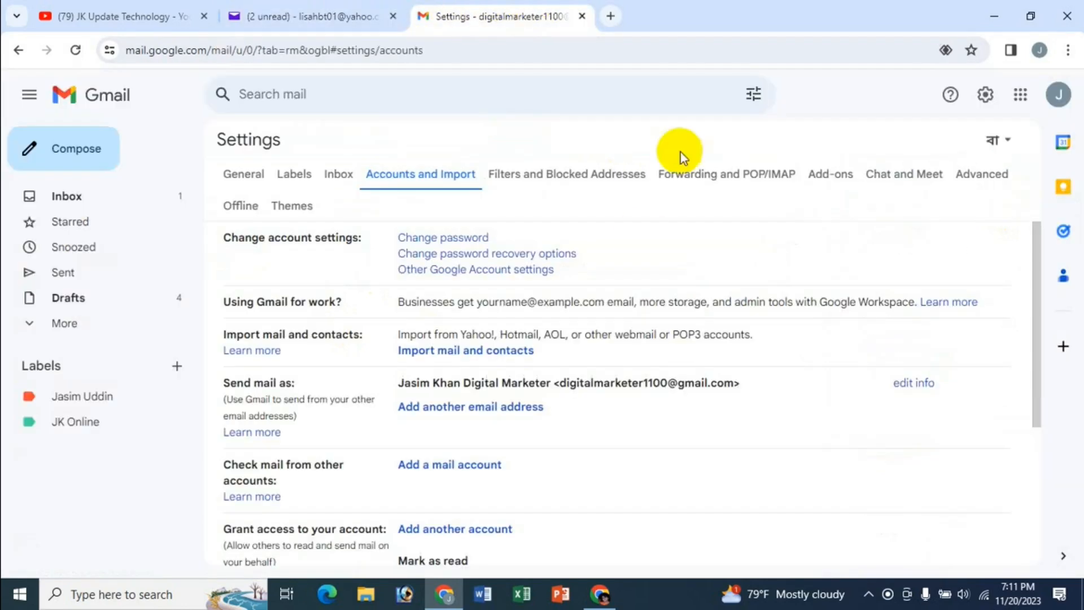
{"action": "left_click", "coordinate": [480, 353]}
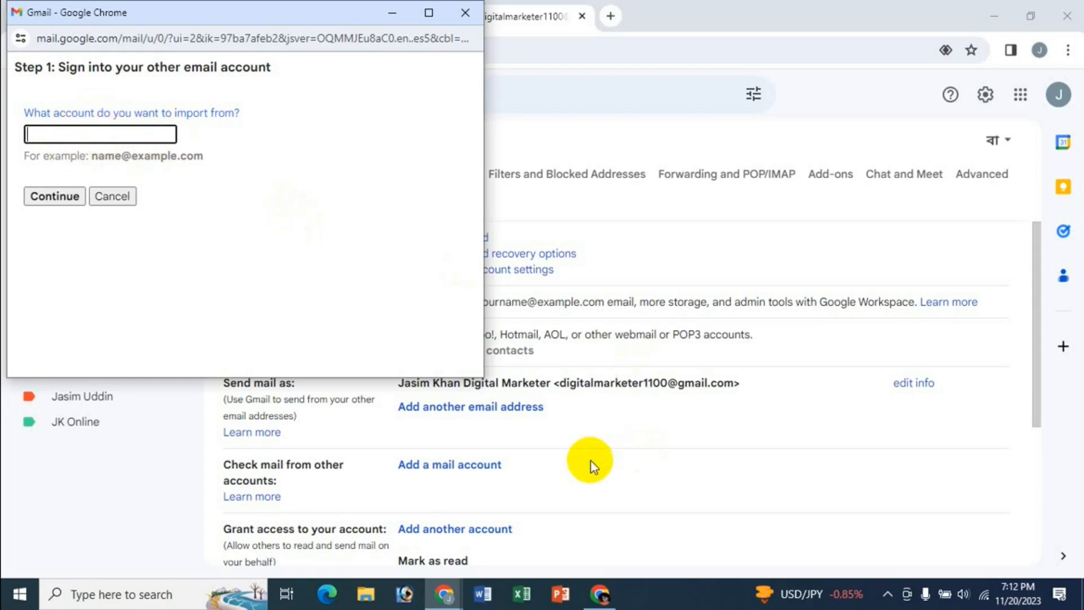
{"action": "key", "text": "ctrl+v"}
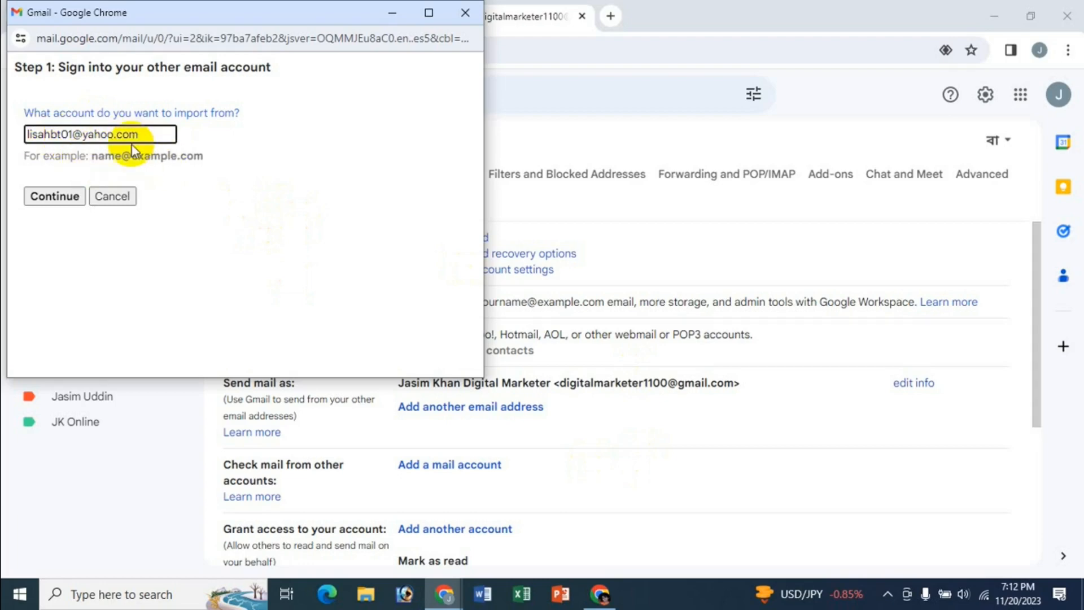
{"action": "left_click", "coordinate": [48, 201]}
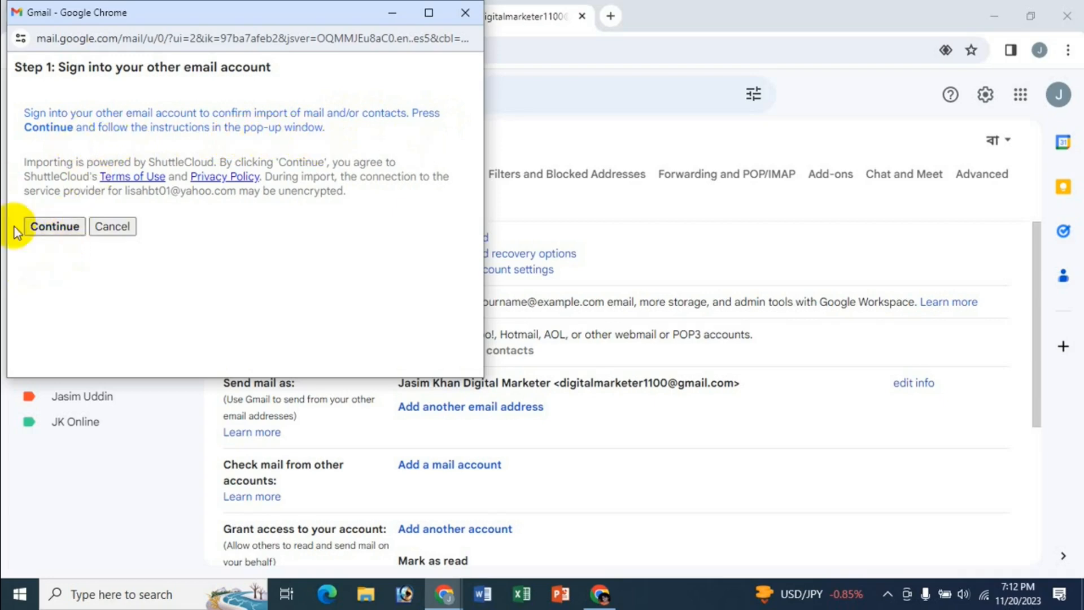
{"action": "left_click", "coordinate": [53, 227]}
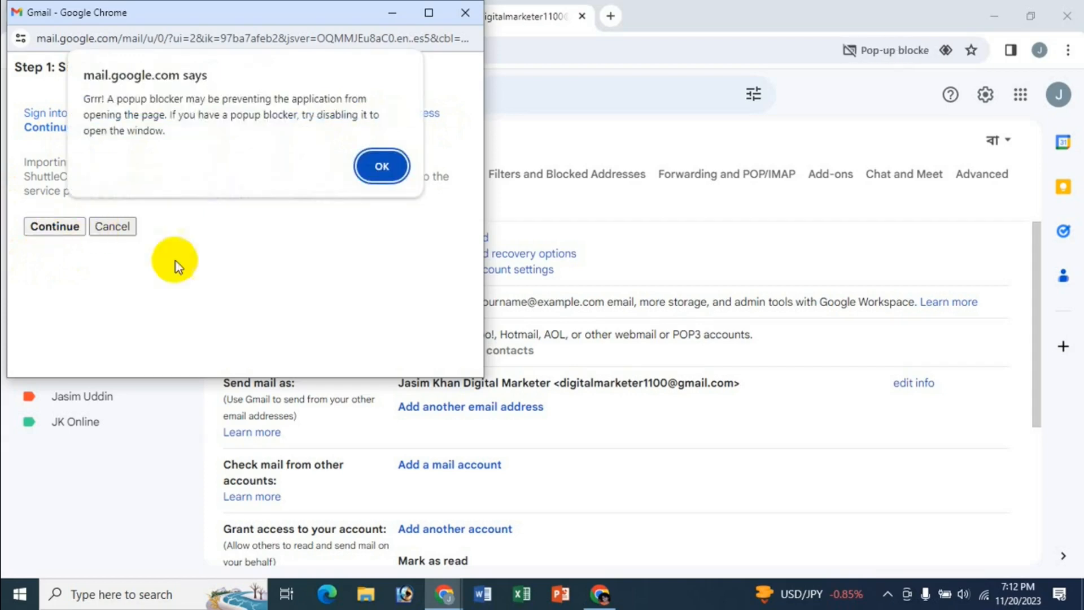
{"action": "left_click", "coordinate": [382, 169]}
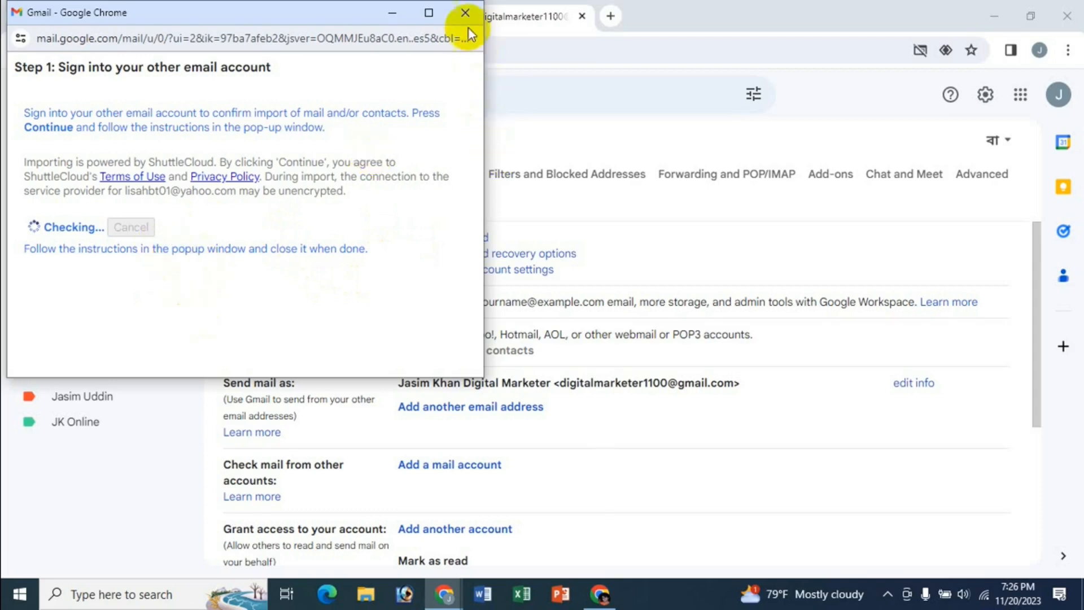
{"action": "left_click", "coordinate": [465, 13]}
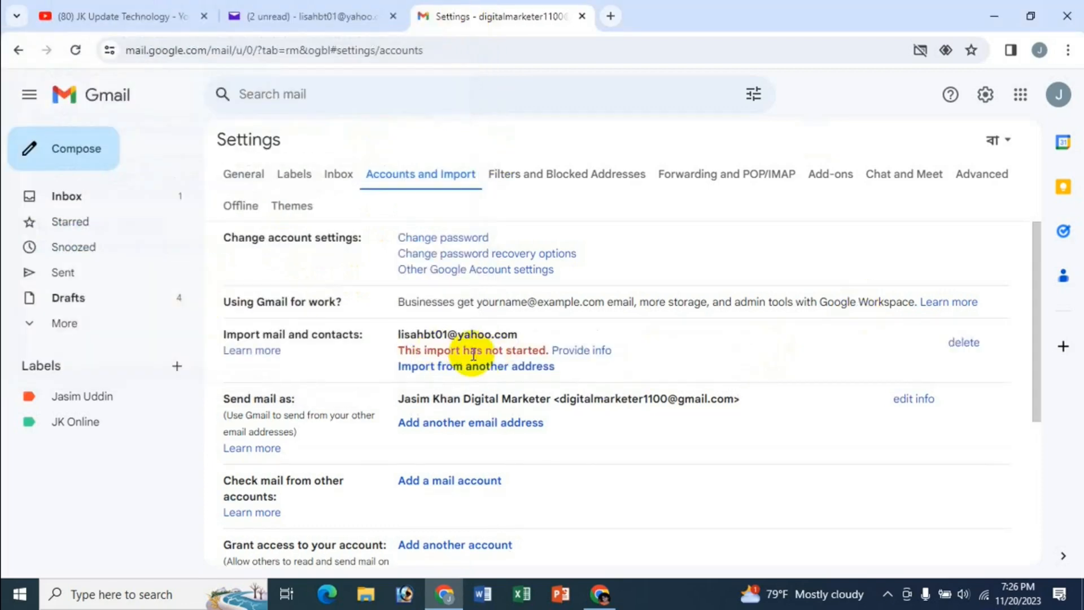
{"action": "left_click", "coordinate": [963, 344]}
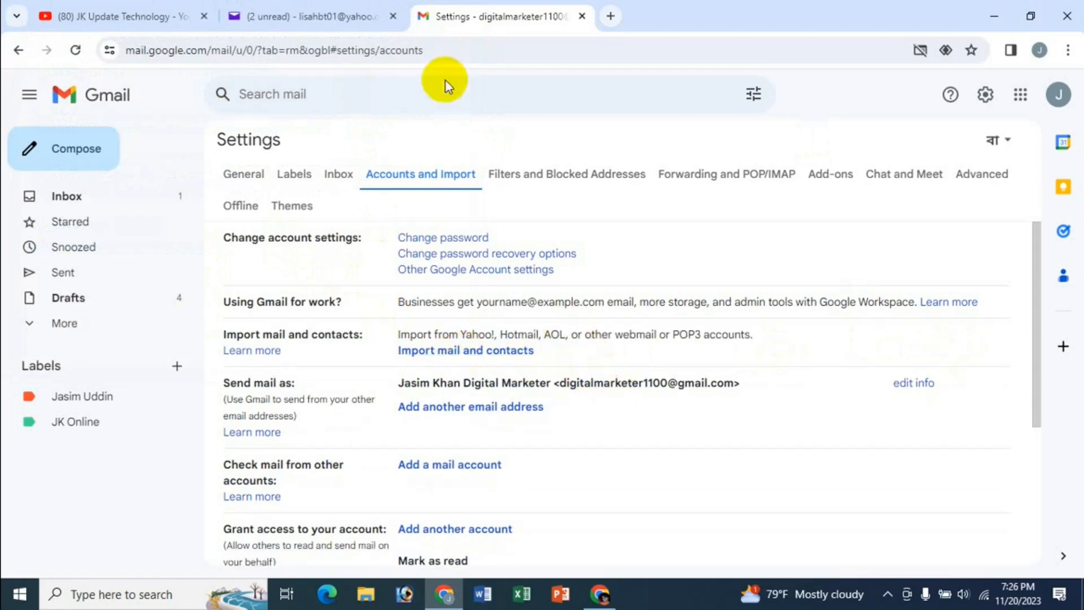
{"action": "left_click", "coordinate": [919, 51]}
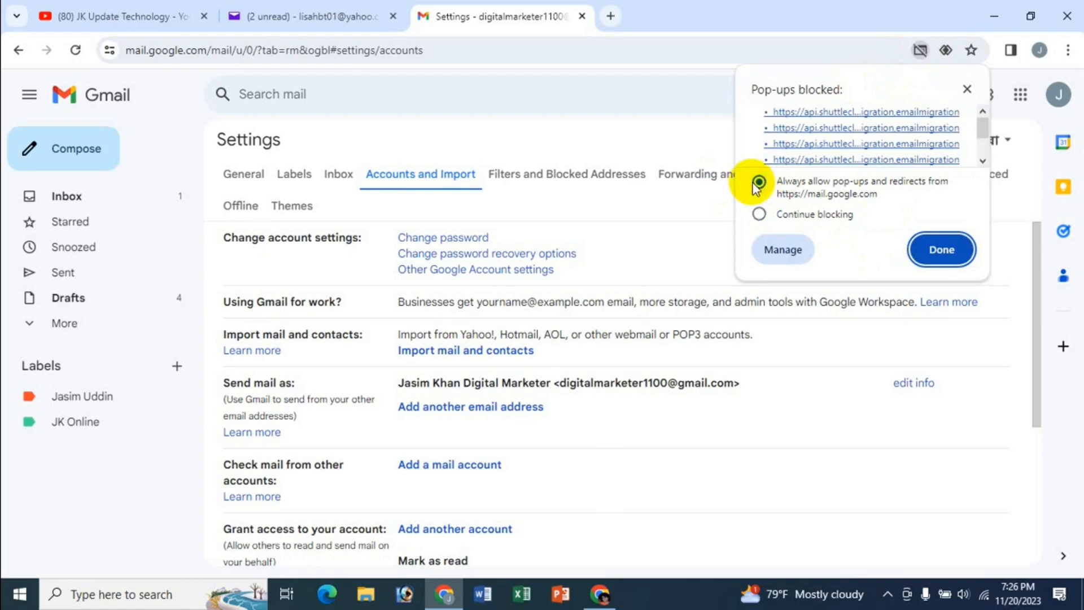
{"action": "left_click", "coordinate": [943, 257]}
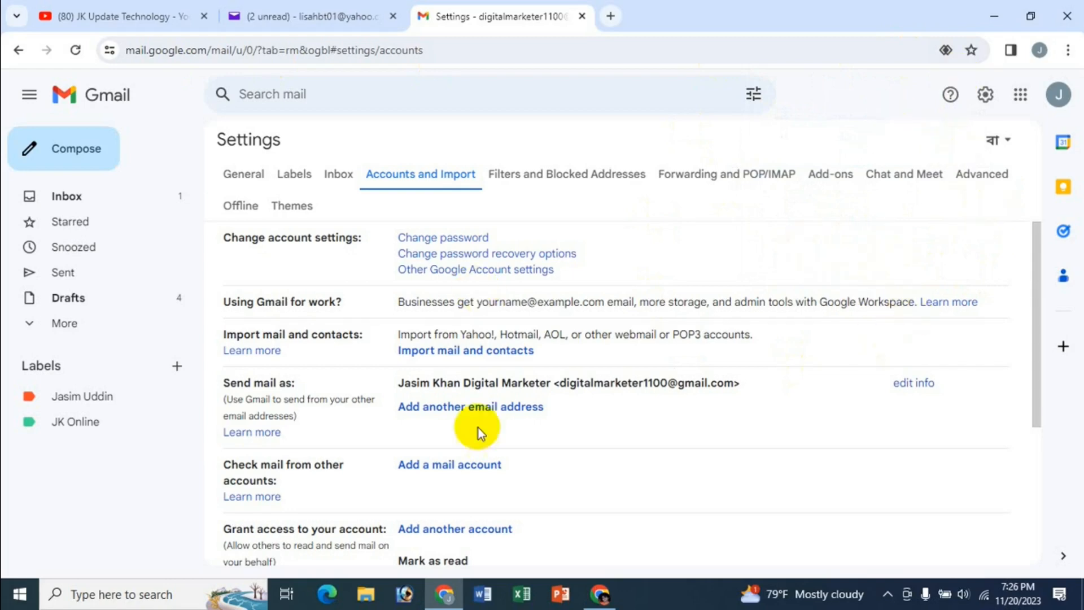
- Set up a mail and contacts import from the copied Yahoo address and continue to the Yahoo authorization
{"action": "left_click", "coordinate": [458, 354]}
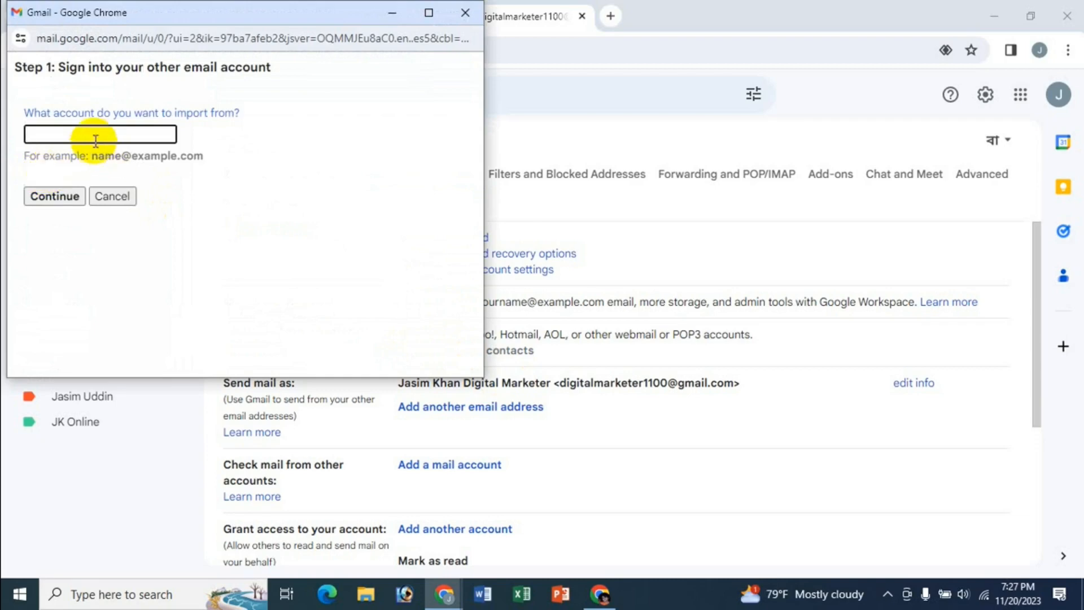
{"action": "key", "text": "ctrl+v"}
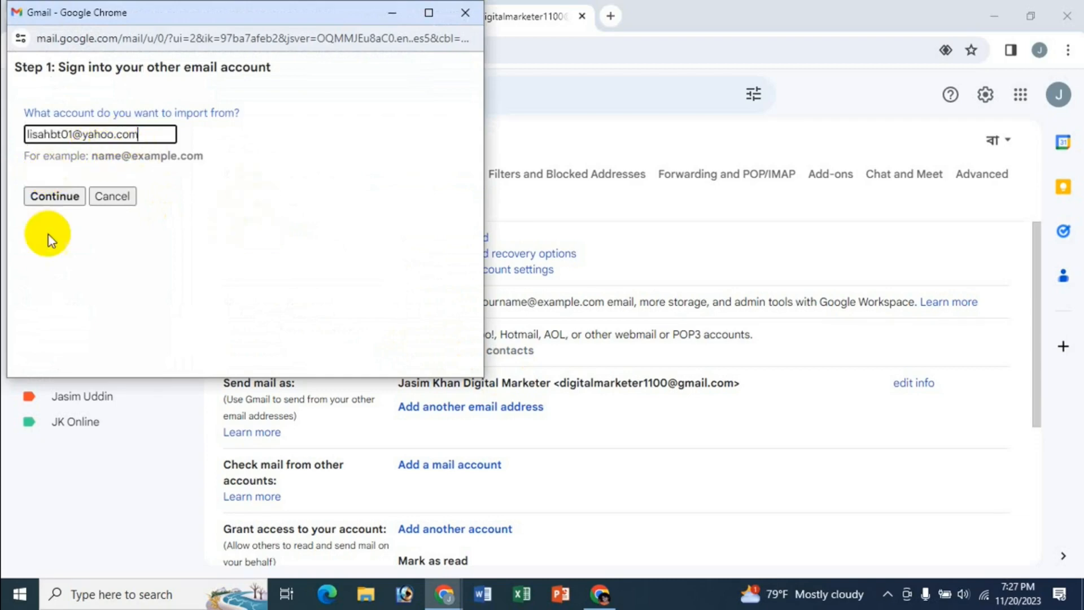
{"action": "left_click", "coordinate": [45, 197]}
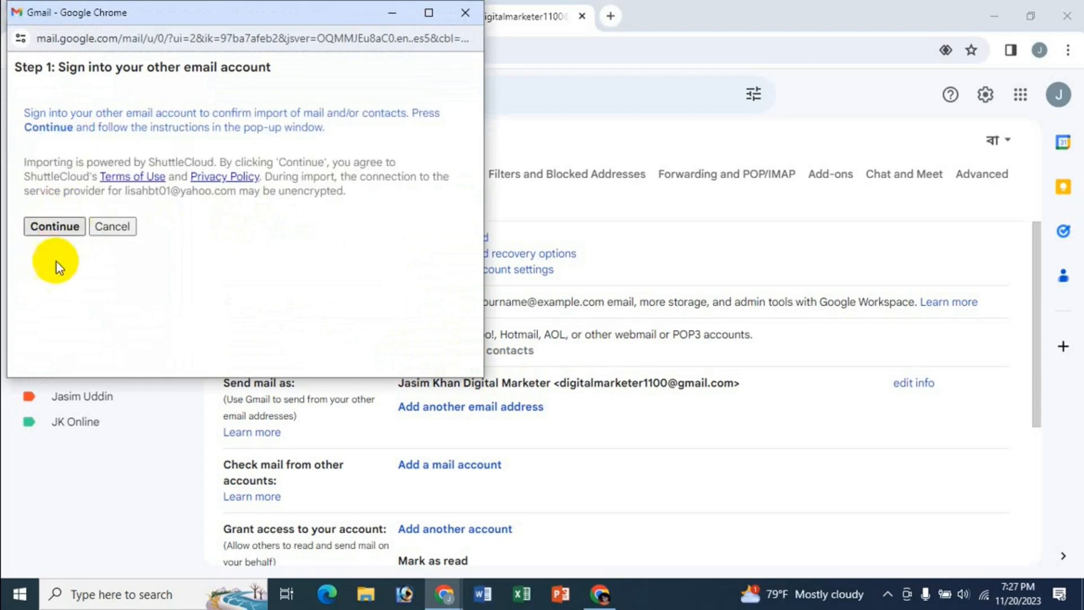
{"action": "left_click", "coordinate": [48, 229]}
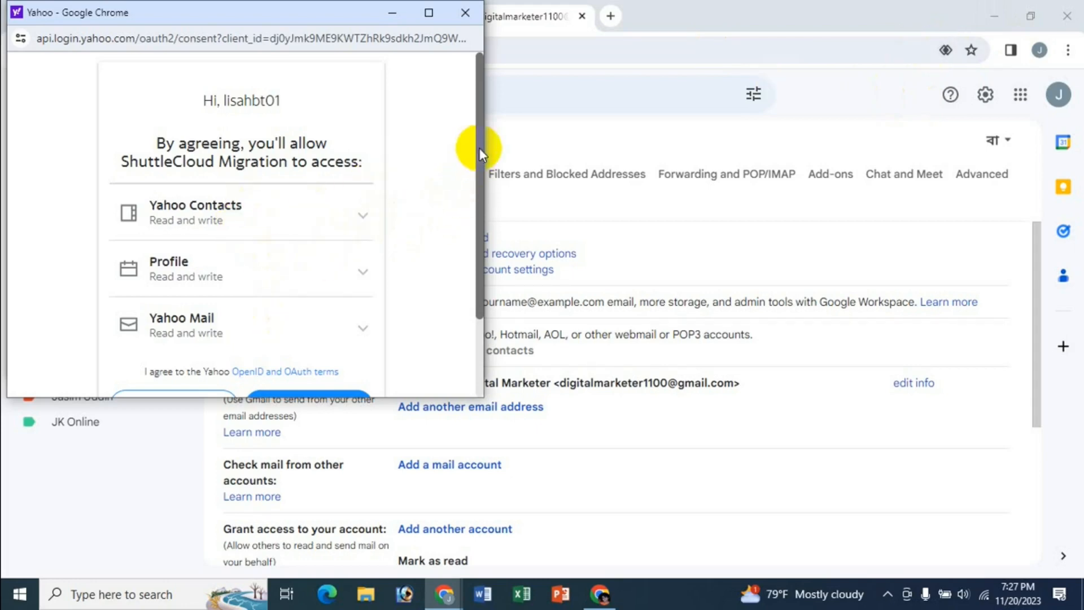
- Grant ShuttleCloud Migration access to the Yahoo account and start importing contacts, mail and new mail for the next 30 days
{"action": "left_click_drag", "start_coordinate": [480, 148], "coordinate": [482, 206]}
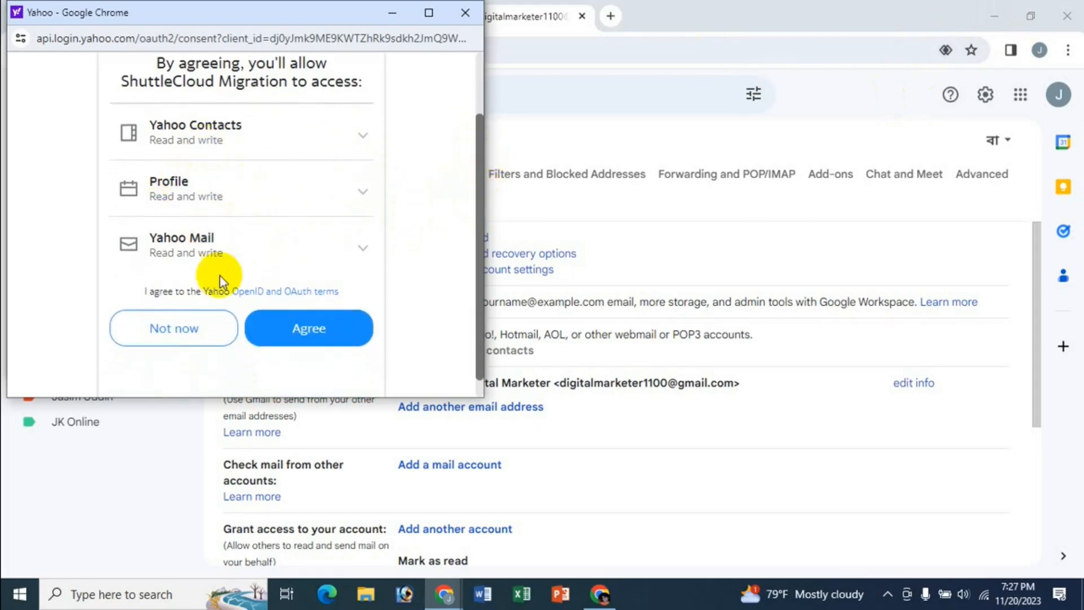
{"action": "left_click", "coordinate": [321, 327]}
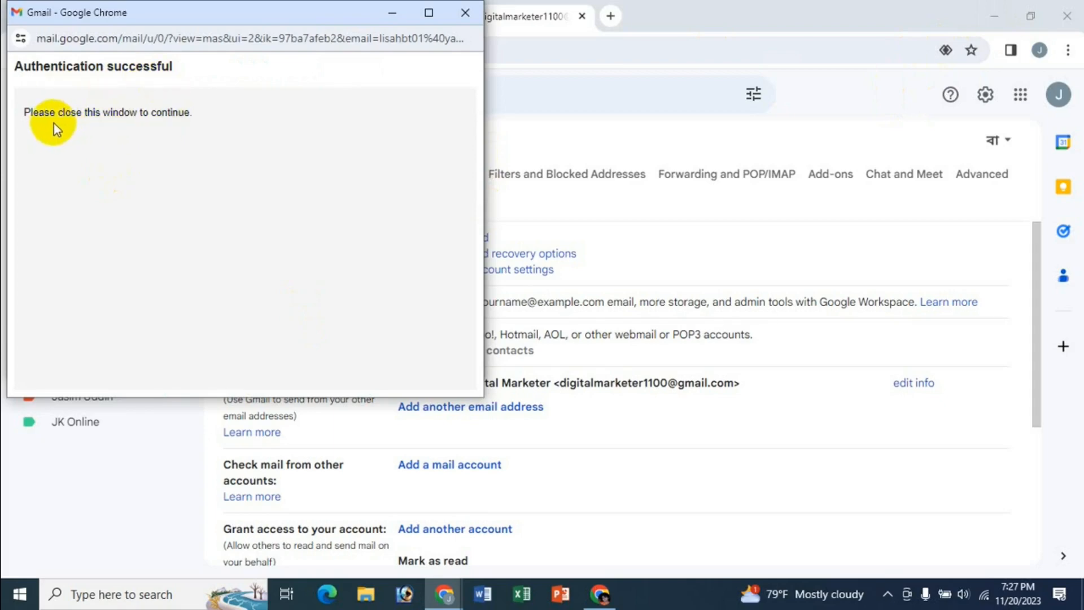
{"action": "left_click", "coordinate": [462, 10]}
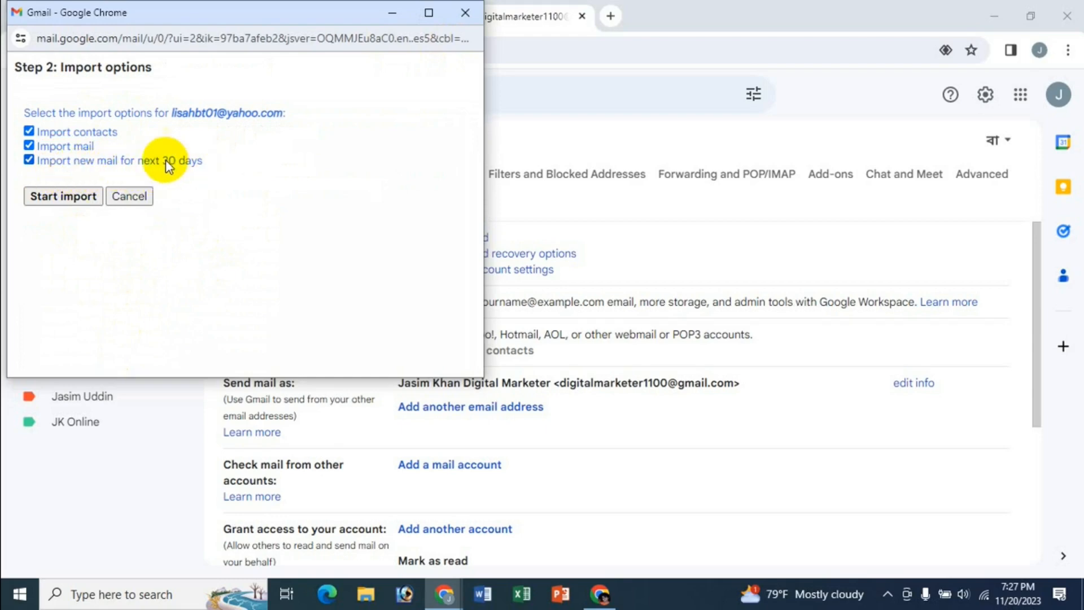
{"action": "left_click", "coordinate": [48, 202]}
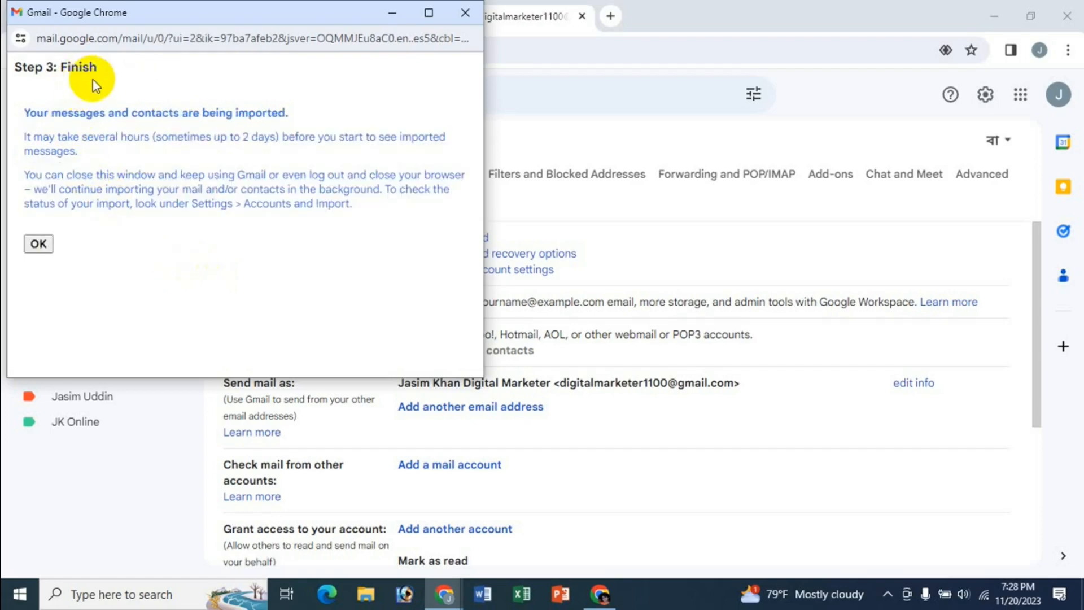
{"action": "left_click", "coordinate": [40, 245]}
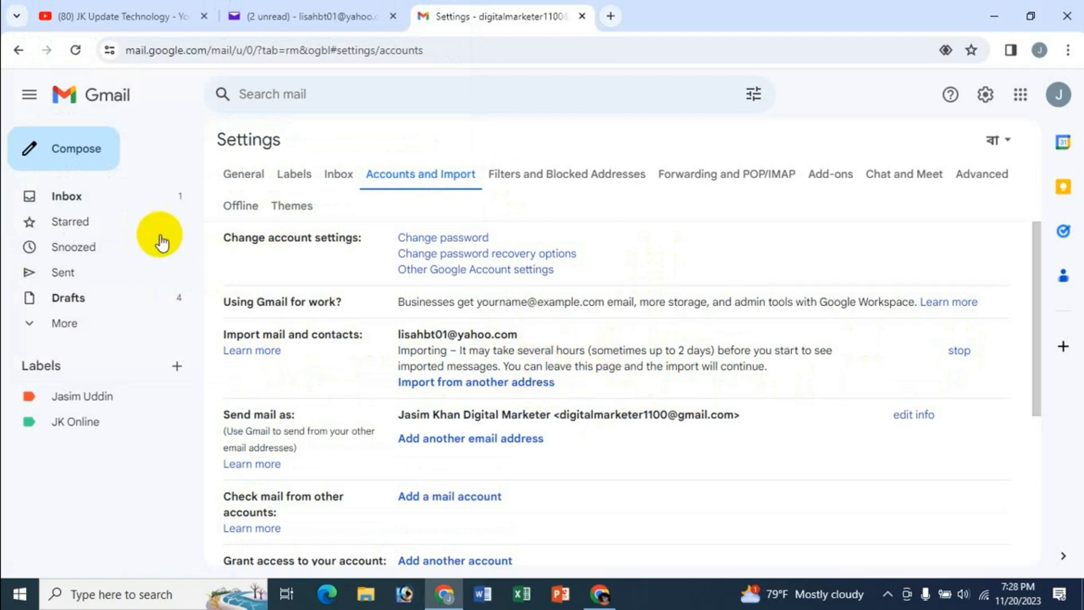
- Check All Mail for imported messages, view "New sign in on ShuttleCloud Migration", and return to the inbox
{"action": "left_click", "coordinate": [64, 326]}
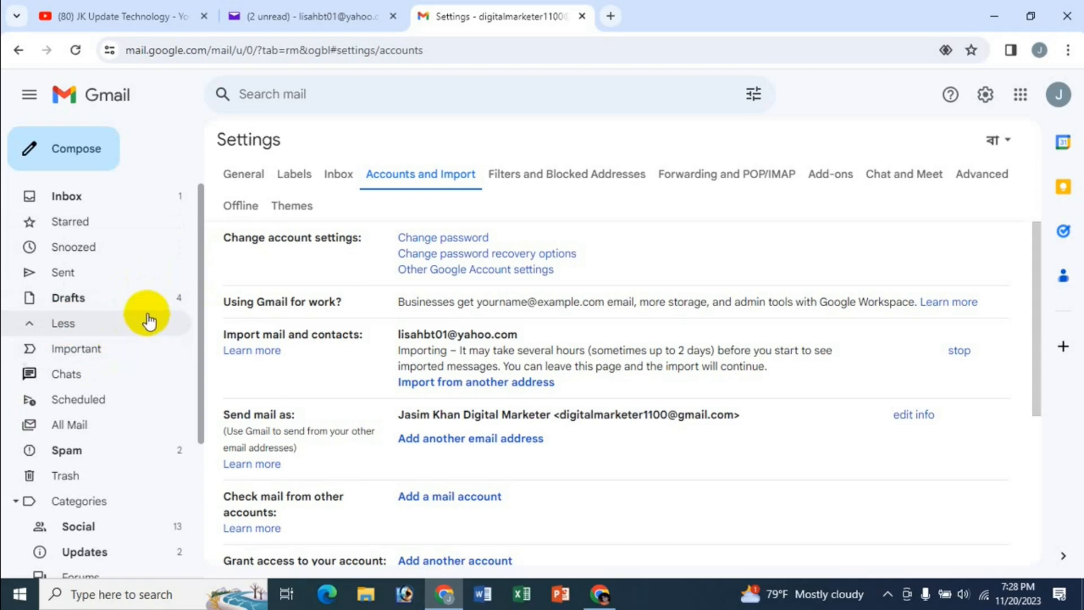
{"action": "left_click", "coordinate": [86, 429]}
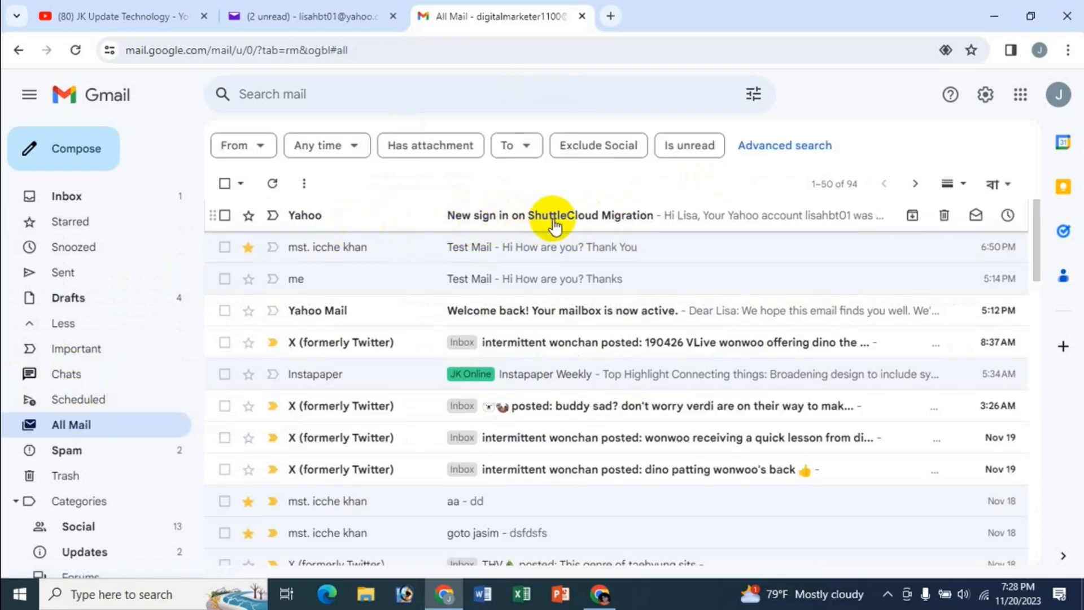
{"action": "left_click", "coordinate": [511, 220]}
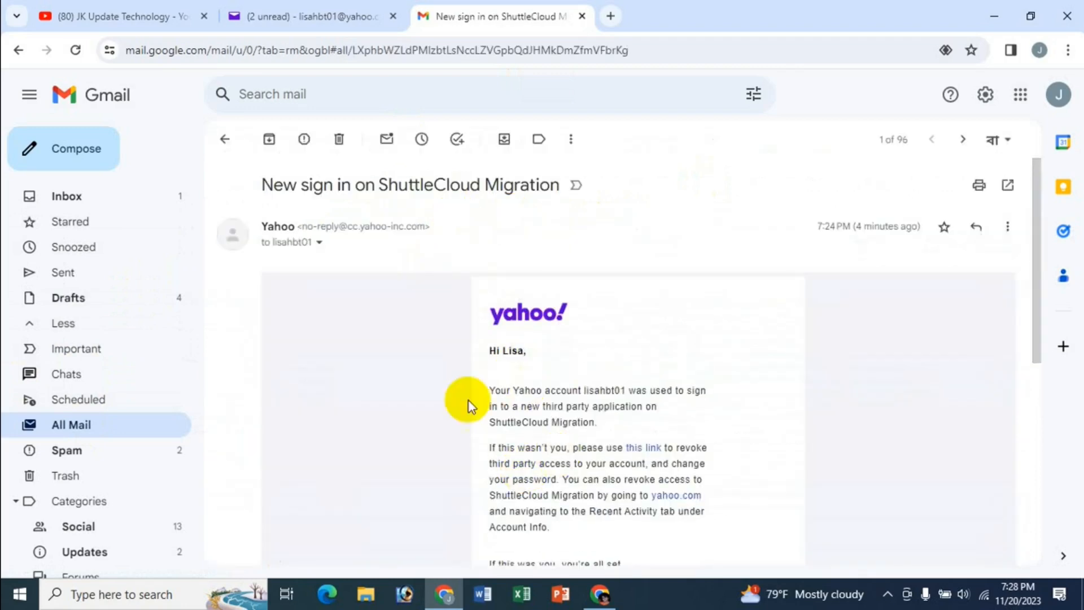
{"action": "left_click", "coordinate": [83, 202]}
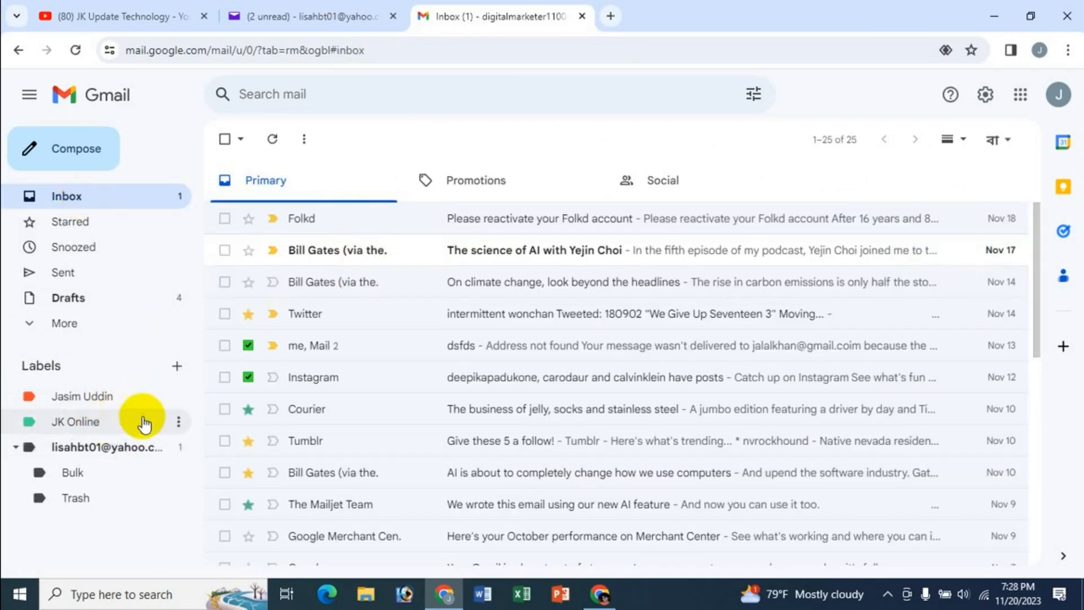
- Compare the messages under the imported Yahoo account's Gmail label with those in the Yahoo inbox
{"action": "left_click", "coordinate": [308, 17]}
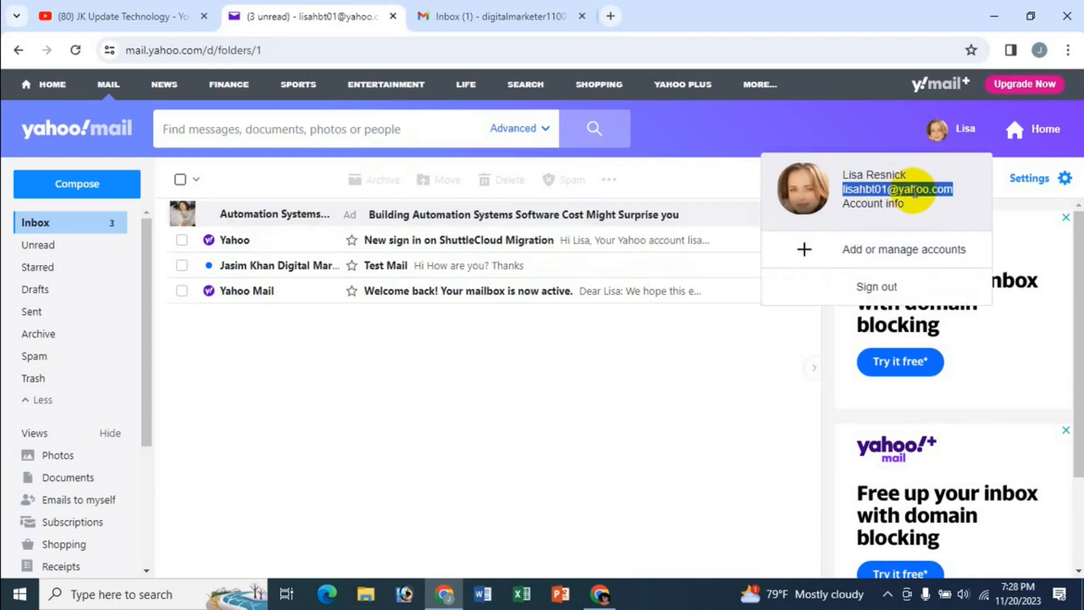
{"action": "left_click", "coordinate": [497, 17]}
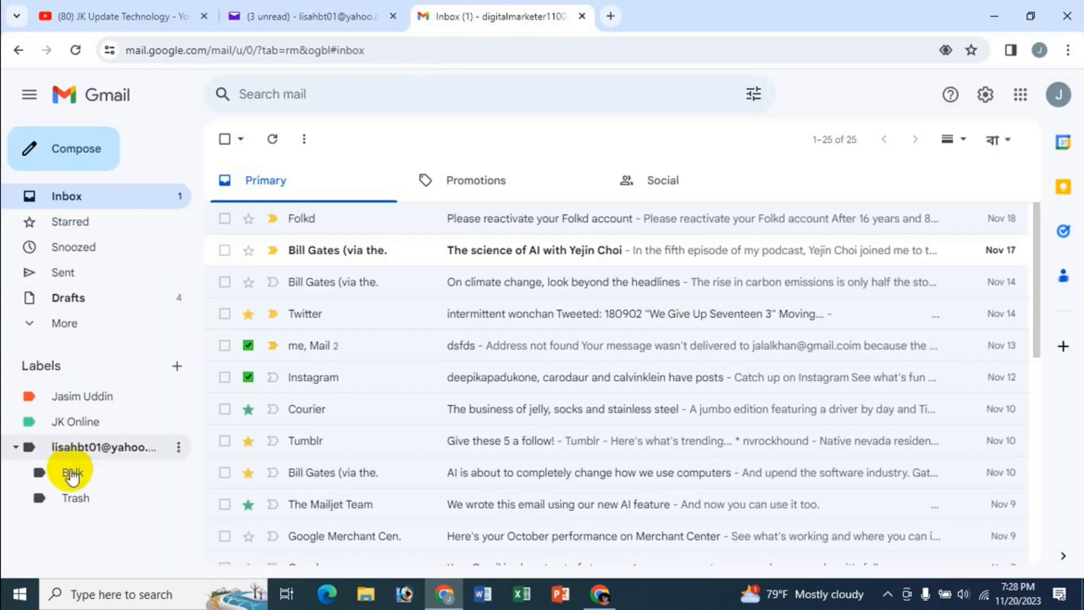
{"action": "left_click", "coordinate": [113, 449]}
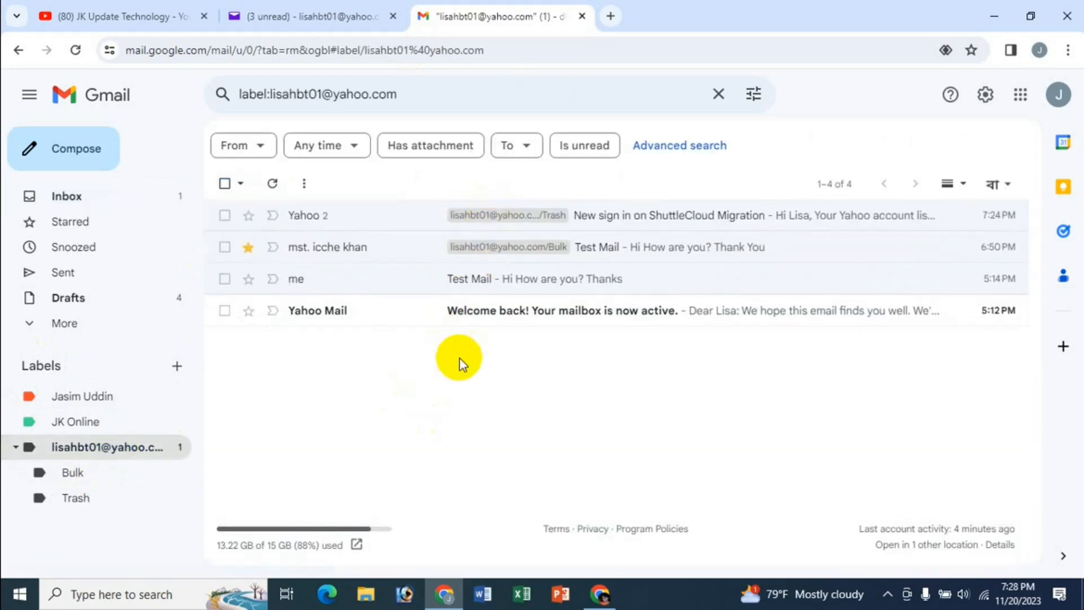
{"action": "left_click", "coordinate": [306, 9]}
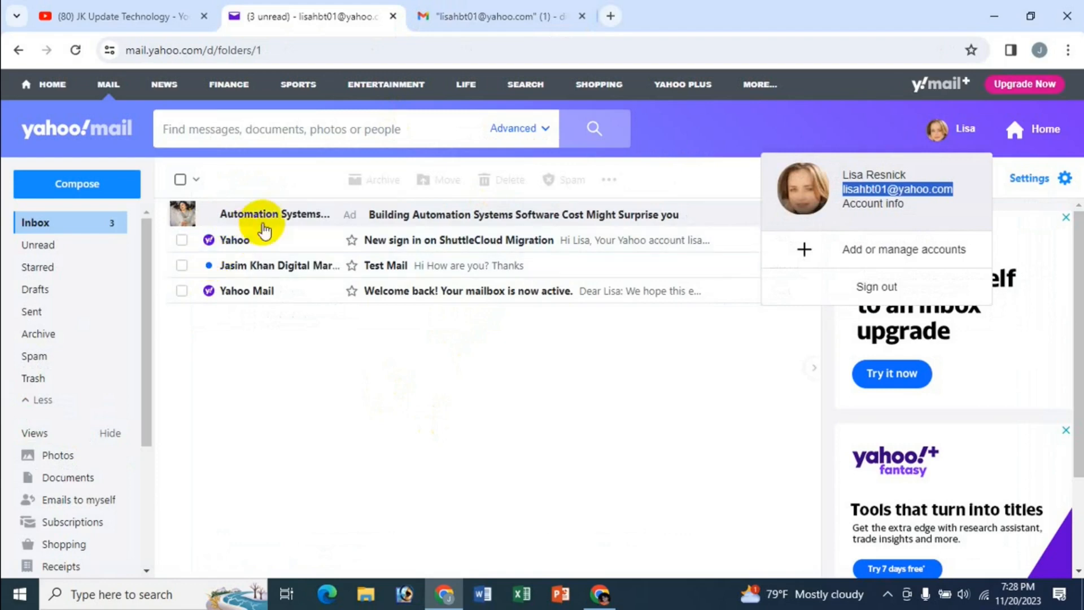
{"action": "left_click", "coordinate": [484, 17]}
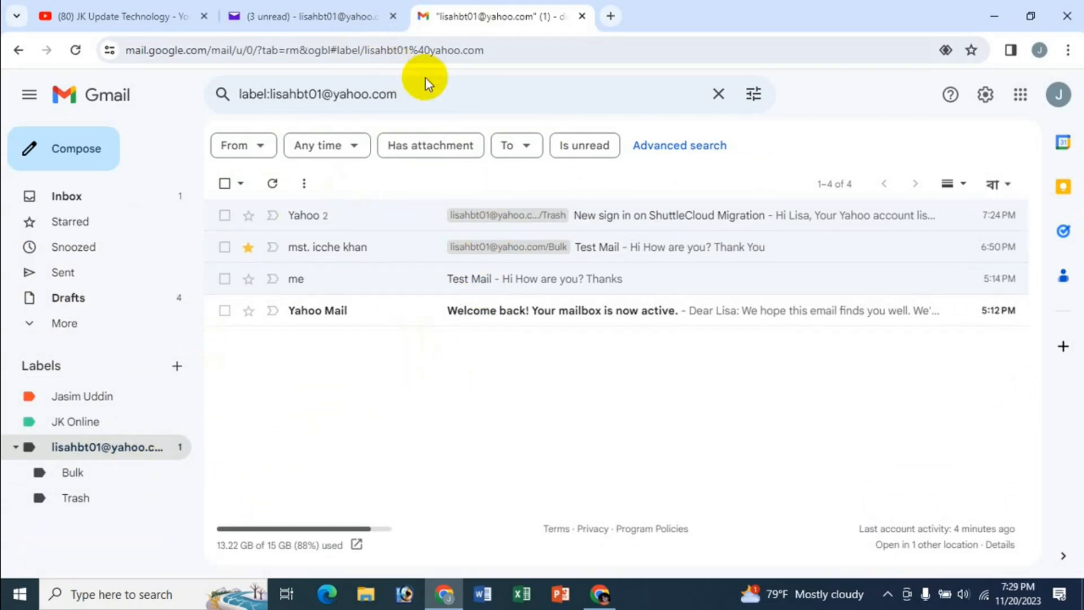
- Stop the Yahoo account's mail and contacts import in the Gmail account and import settings
{"action": "left_click", "coordinate": [986, 94]}
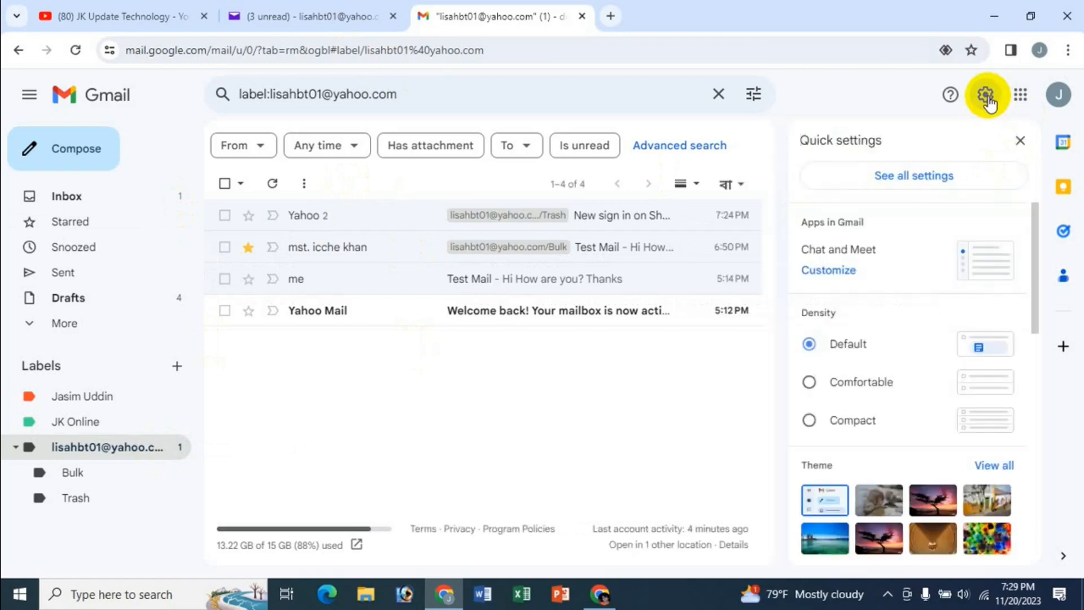
{"action": "left_click", "coordinate": [885, 186]}
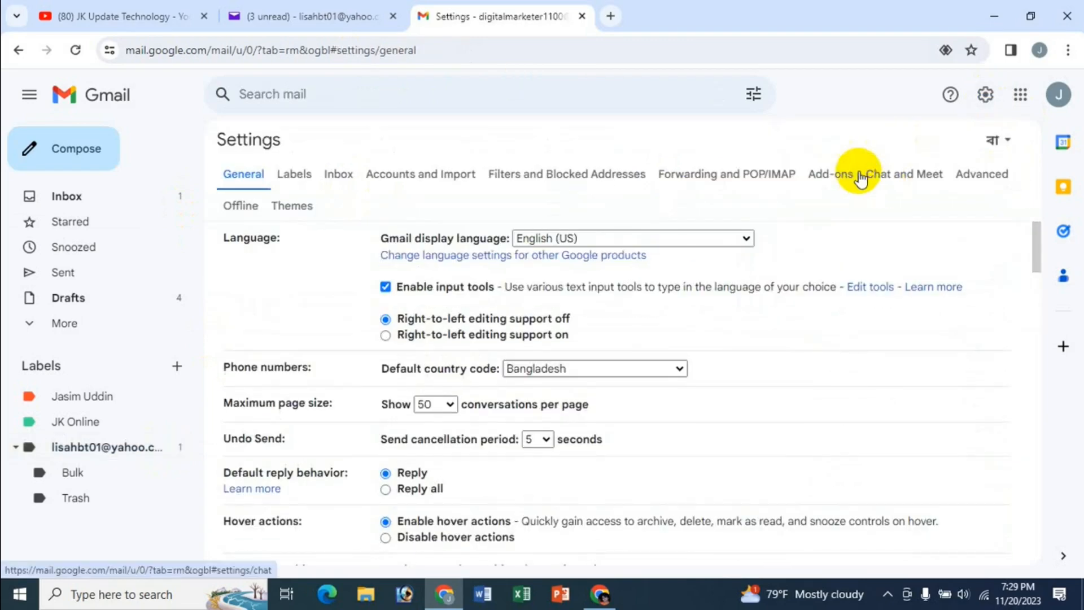
{"action": "left_click", "coordinate": [423, 174]}
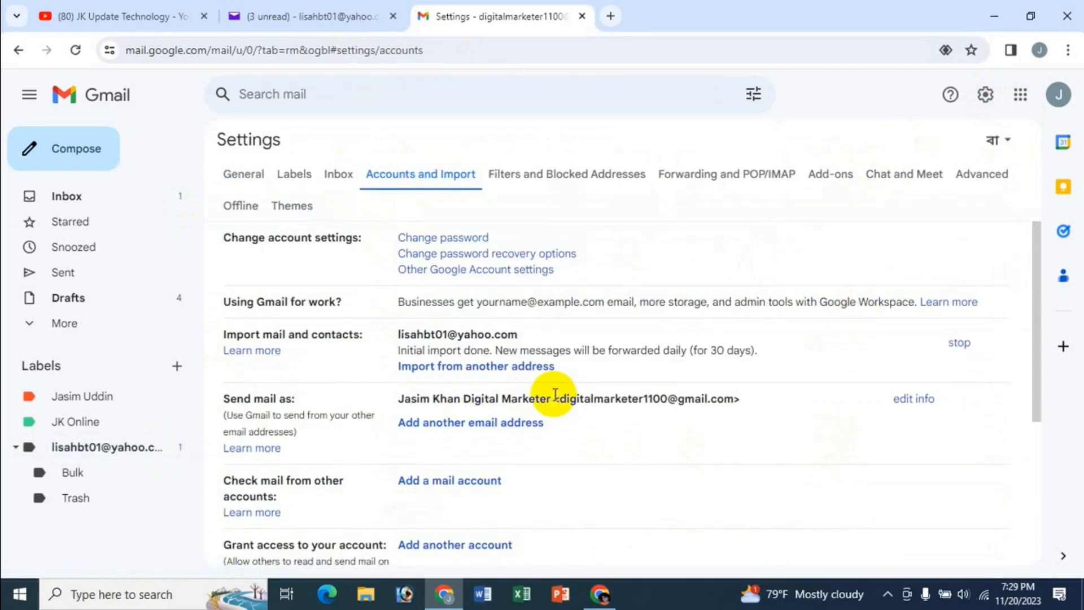
{"action": "left_click", "coordinate": [959, 344]}
{"action": "left_click", "coordinate": [696, 357]}
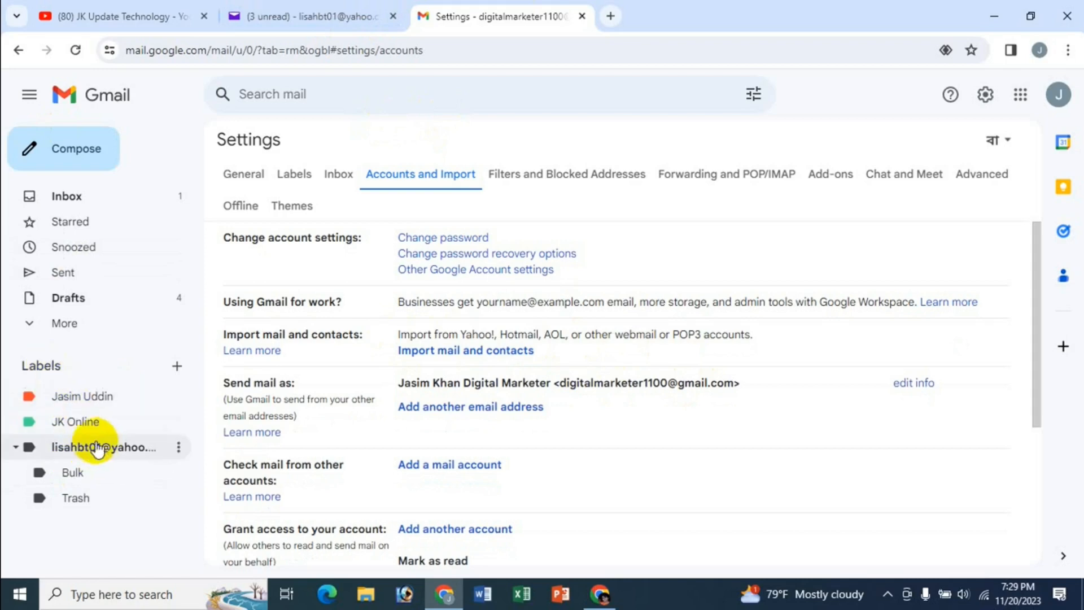
- Remove the imported Yahoo account's label together with its Bulk and Trash sublabels from Gmail
{"action": "left_click", "coordinate": [179, 449]}
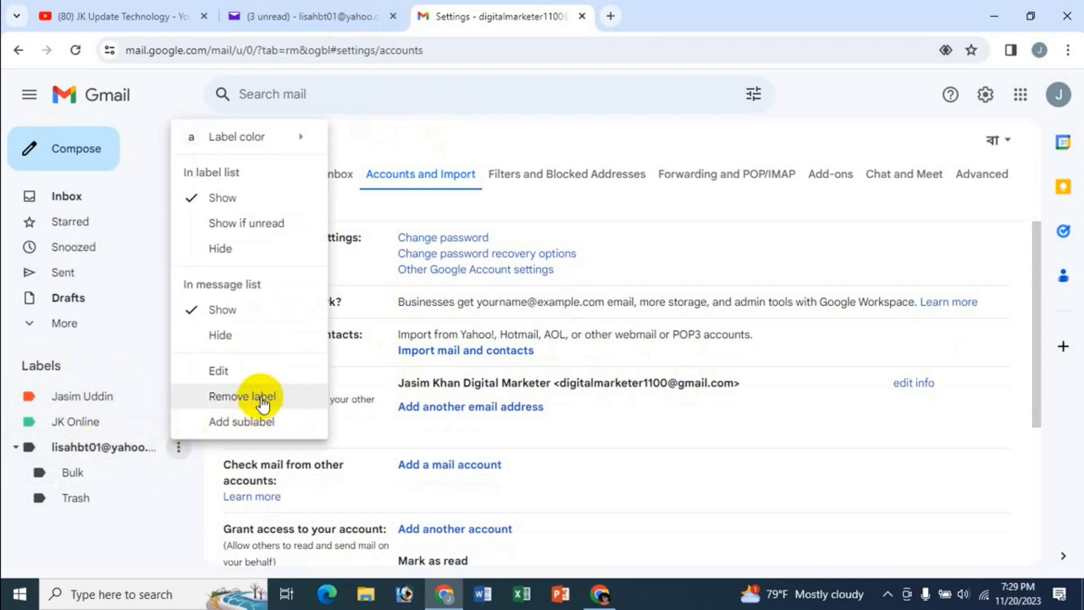
{"action": "left_click", "coordinate": [263, 398]}
{"action": "left_click", "coordinate": [710, 418]}
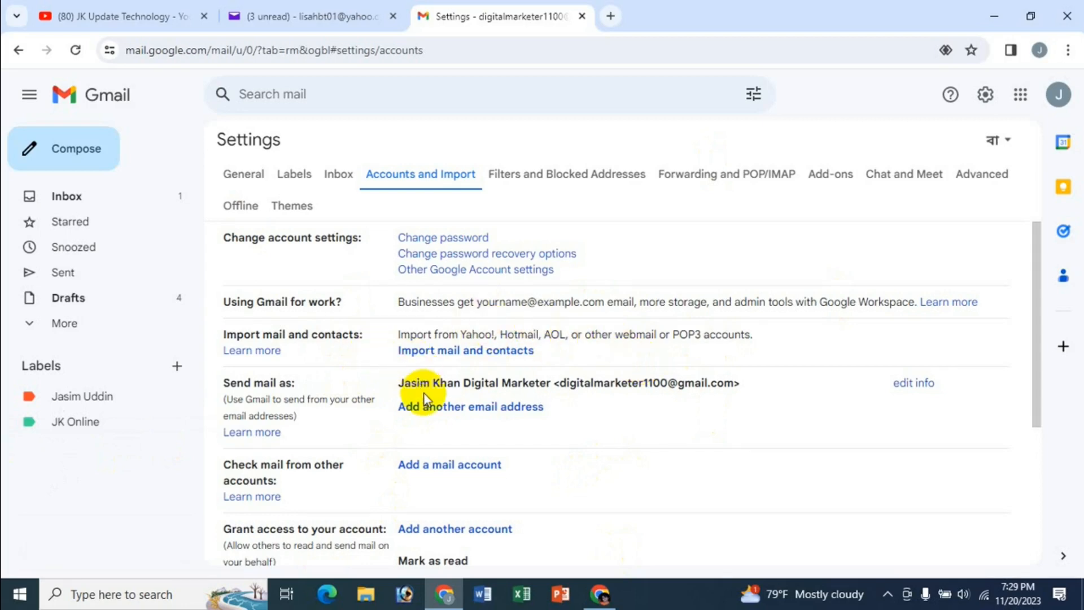
- Check the Yahoo inbox again and switch to the JK Update Technology channel's videos on YouTube
{"action": "left_click", "coordinate": [322, 6]}
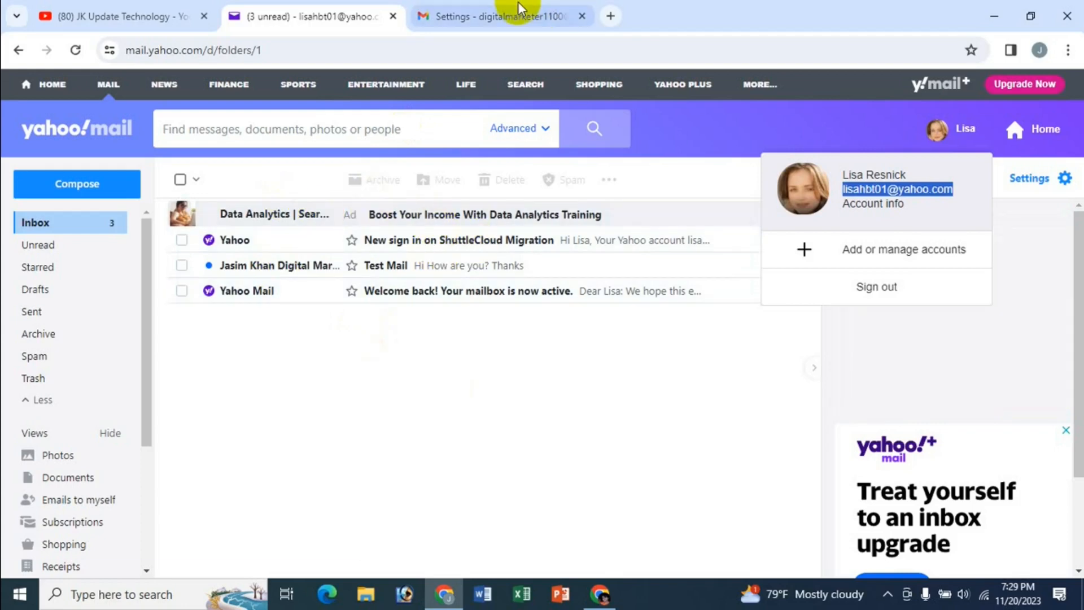
{"action": "left_click", "coordinate": [517, 5]}
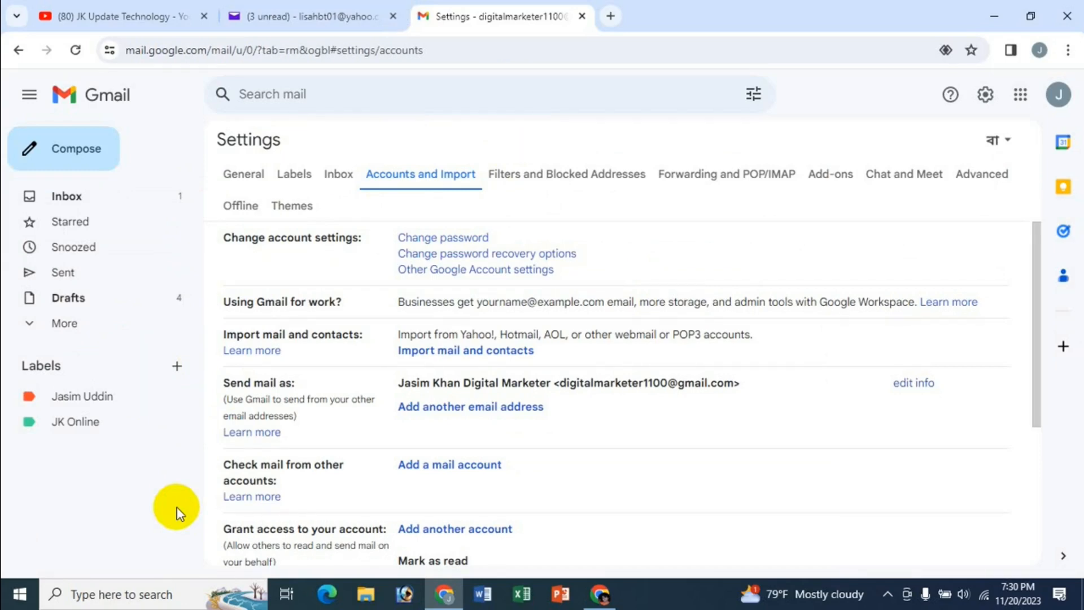
{"action": "left_click", "coordinate": [70, 15]}
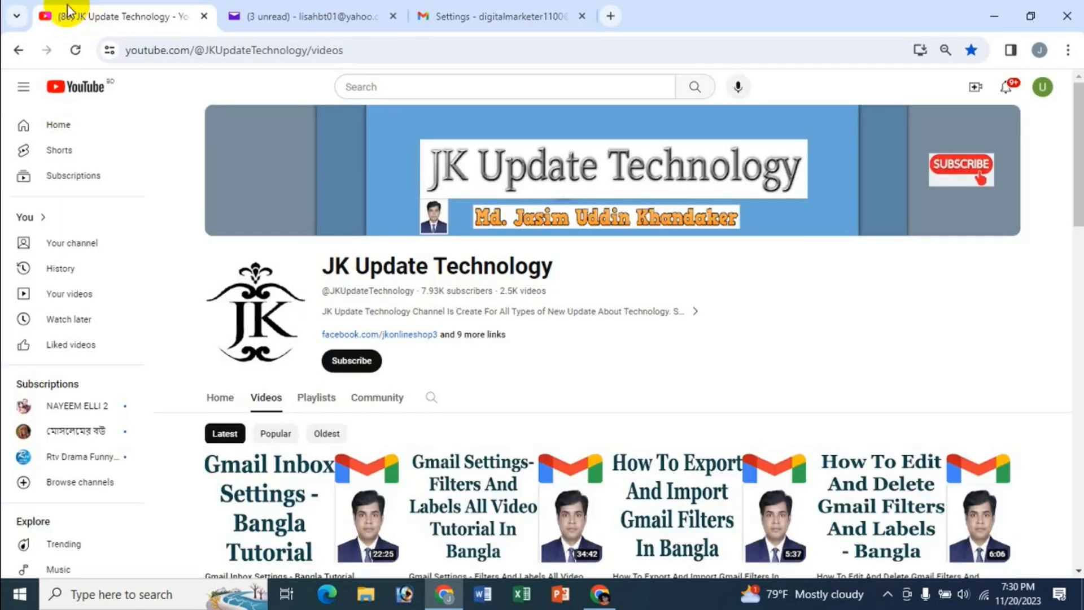